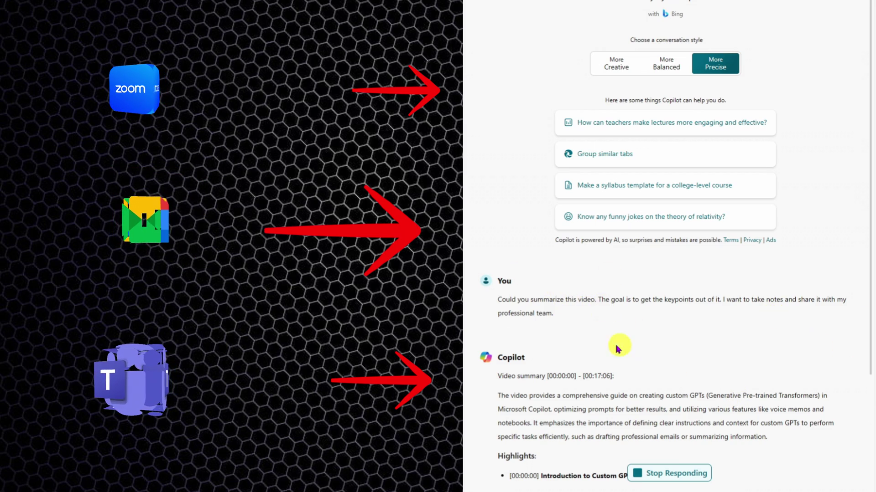
# Open the 'Using these Copilot Unknown Features Feels Like Cheating' video and pause it at 15:24.
pyautogui.scroll(-4, 581, 333)
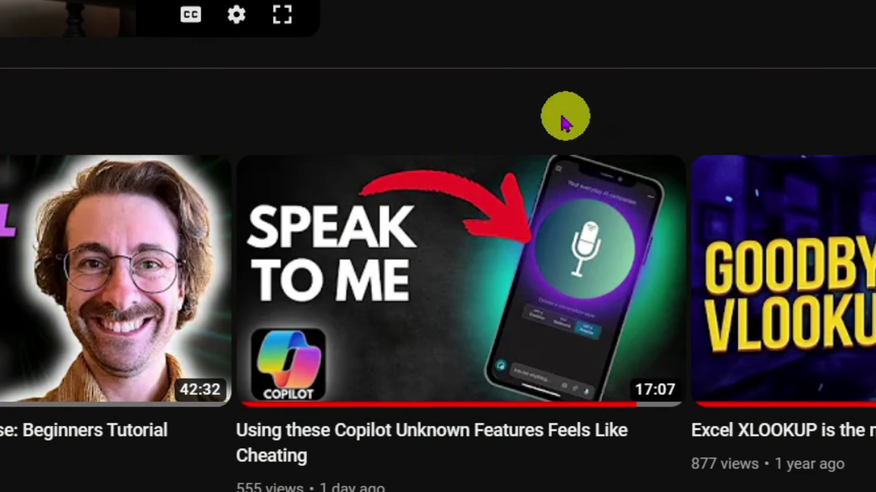
pyautogui.moveTo(409, 277)
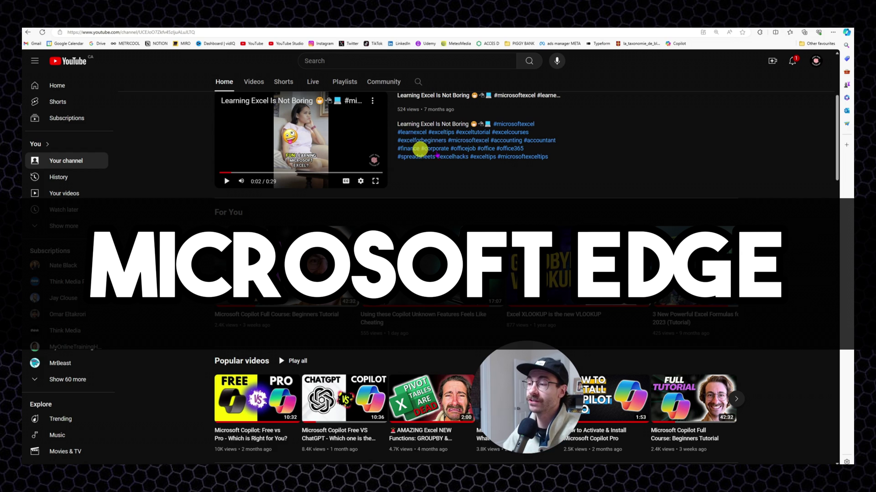
pyautogui.click(420, 247)
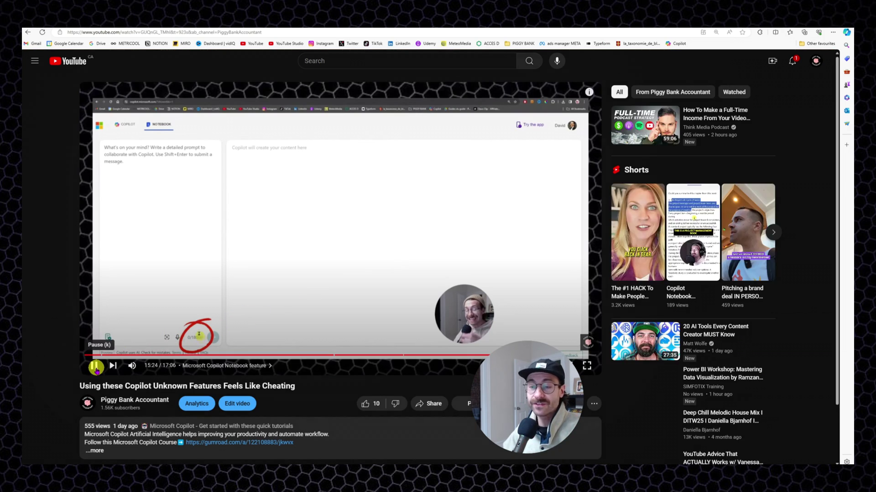
pyautogui.click(95, 367)
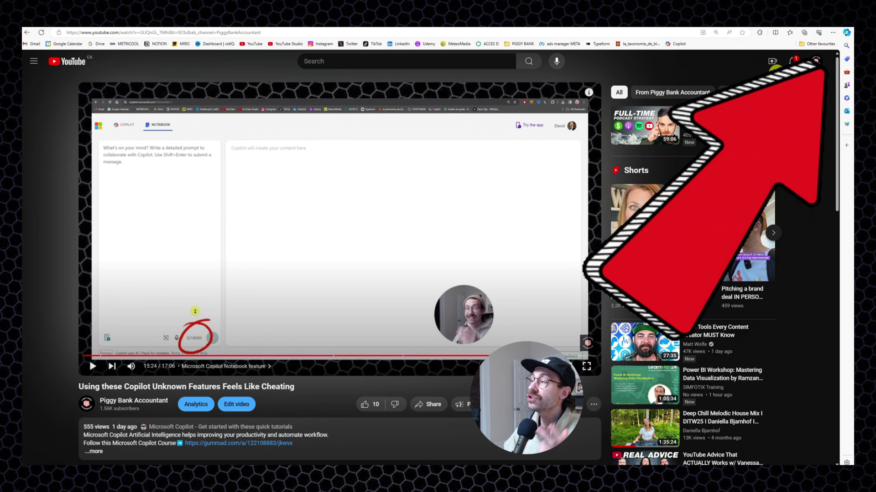
# Open Copilot beside the video and submit the pasted request to summarize its key points for team notes.
pyautogui.click(847, 33)
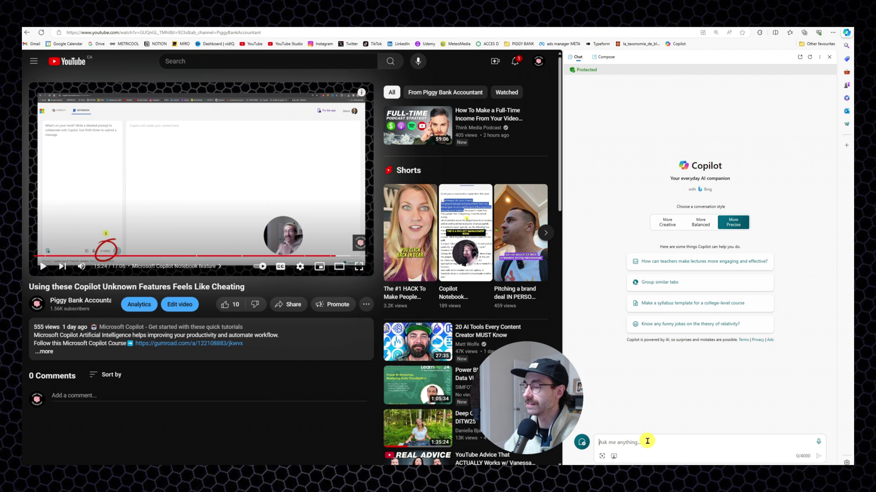
pyautogui.write('Could you summarize this video. The goal is to get the keypoints out of it. I want to take notes and share it with my professional team.')
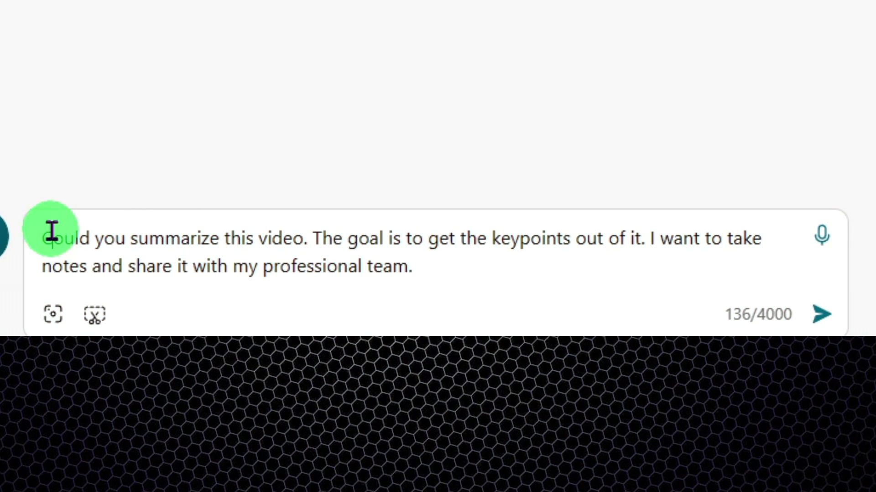
pyautogui.moveTo(599, 432); pyautogui.dragTo(649, 432)
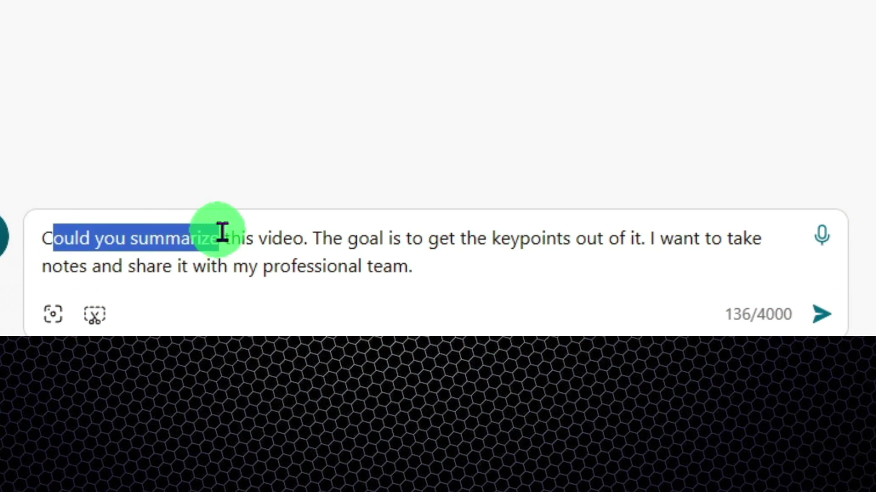
pyautogui.moveTo(227, 234); pyautogui.dragTo(428, 256)
pyautogui.click(428, 256)
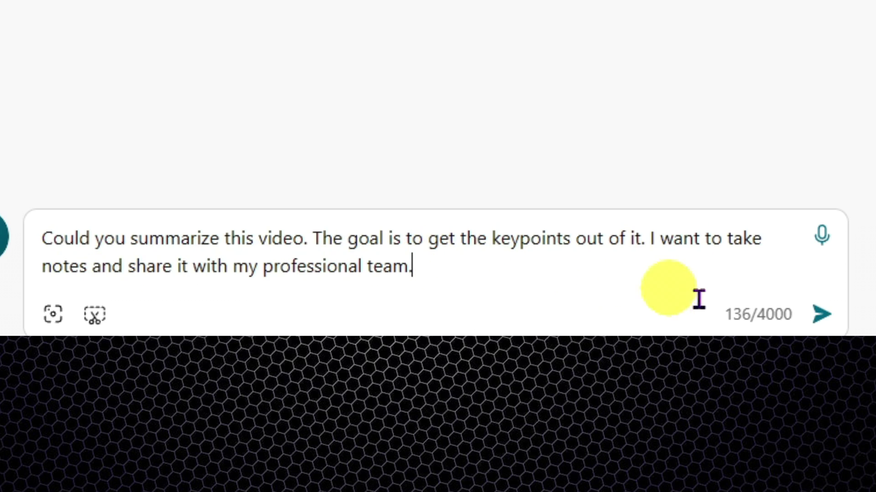
pyautogui.click(825, 319)
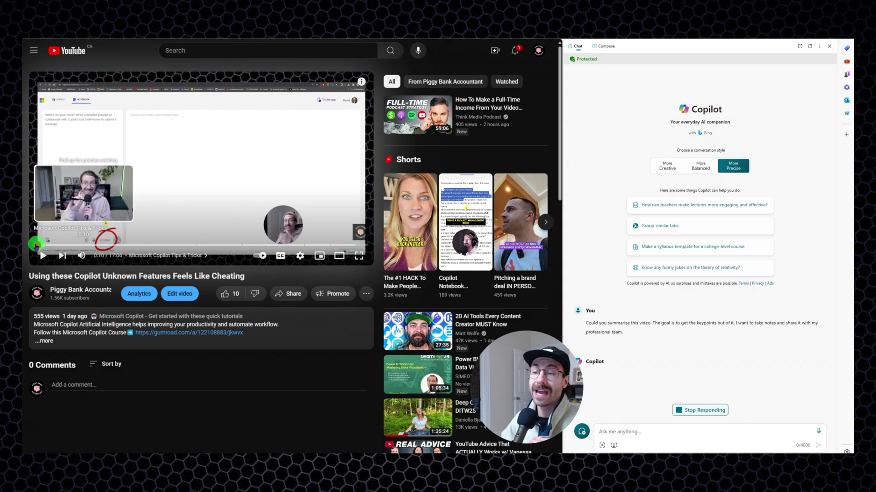
# Scrub the video from the start to about one minute, then back to 3:20, while the summary finishes.
pyautogui.click(45, 245)
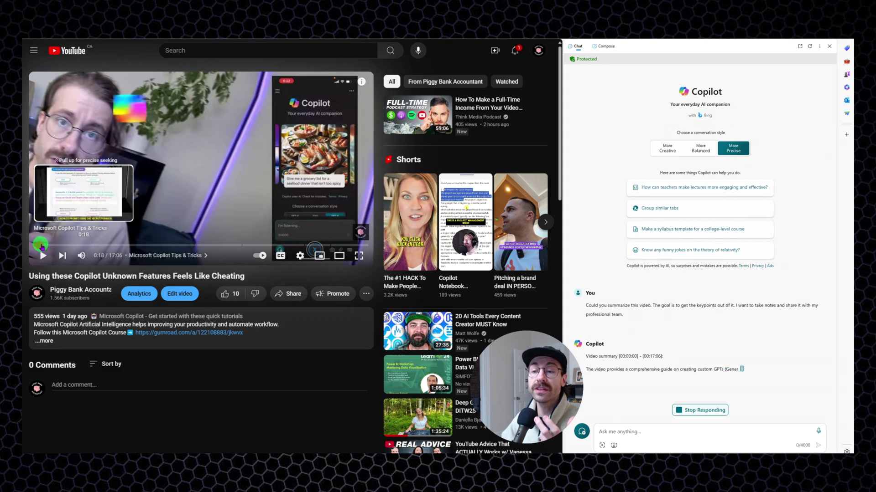
pyautogui.moveTo(54, 245); pyautogui.dragTo(66, 246)
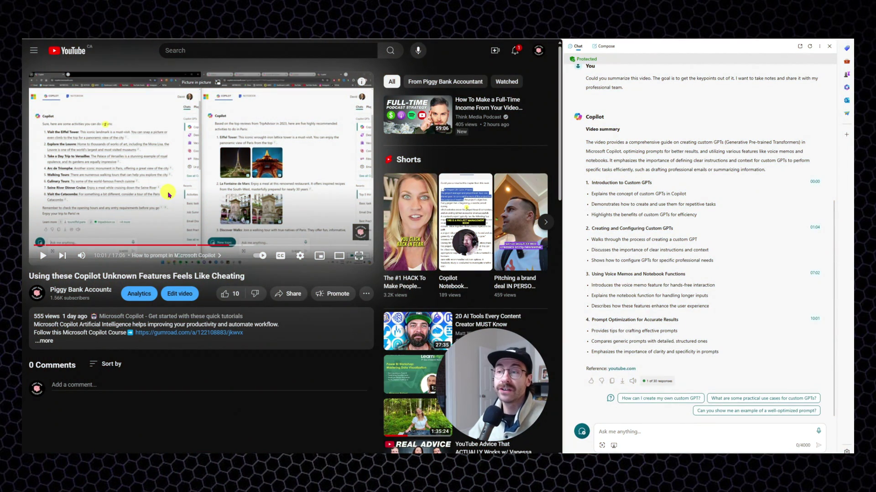
pyautogui.moveTo(197, 245); pyautogui.dragTo(123, 247)
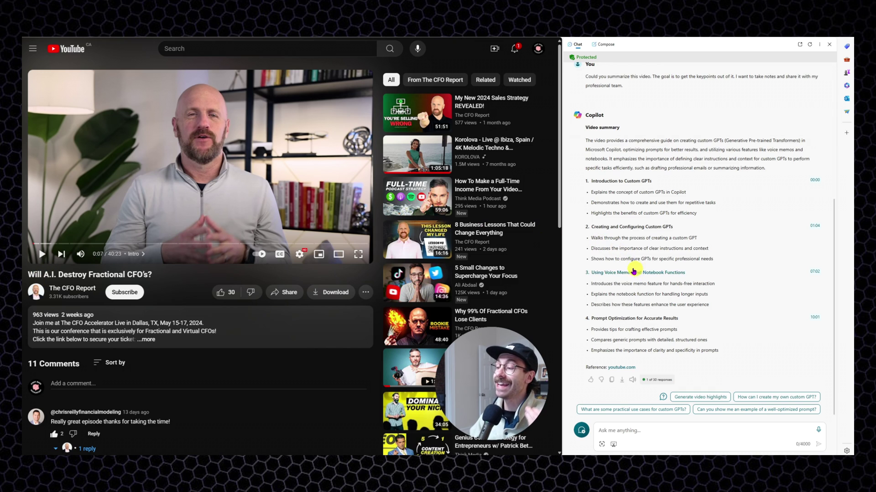
# Start a new Copilot topic and submit the summary request for the Fractional CFO video.
pyautogui.click(581, 431)
pyautogui.moveTo(110, 244); pyautogui.dragTo(139, 244)
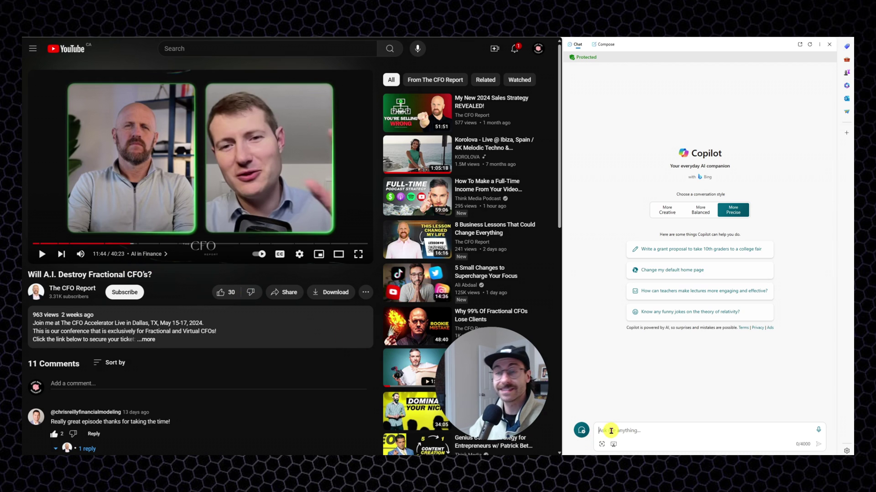
pyautogui.write('Could you summarize this video. The goal is to get the keypoints out of it. I want to take notes and share it with my professional team.')
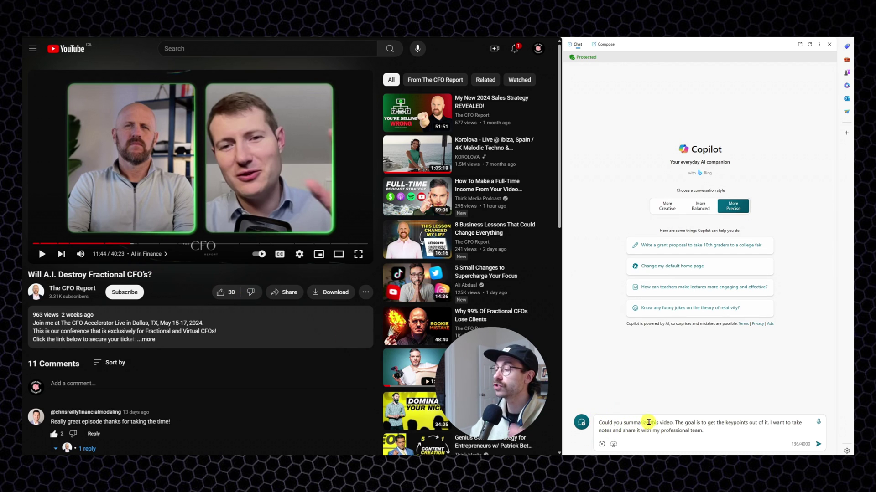
pyautogui.click(819, 445)
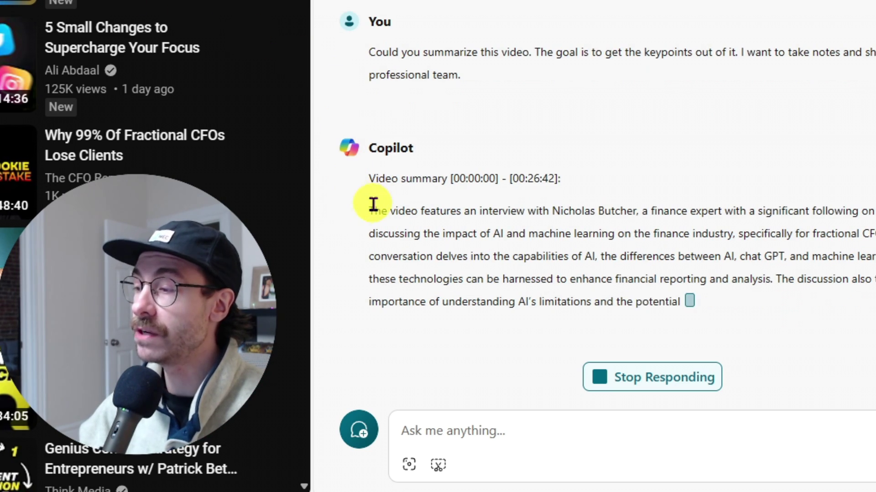
# Let the CFO video summary finish streaming its four timestamped sections through 17:28.
pyautogui.moveTo(371, 201); pyautogui.dragTo(637, 149)
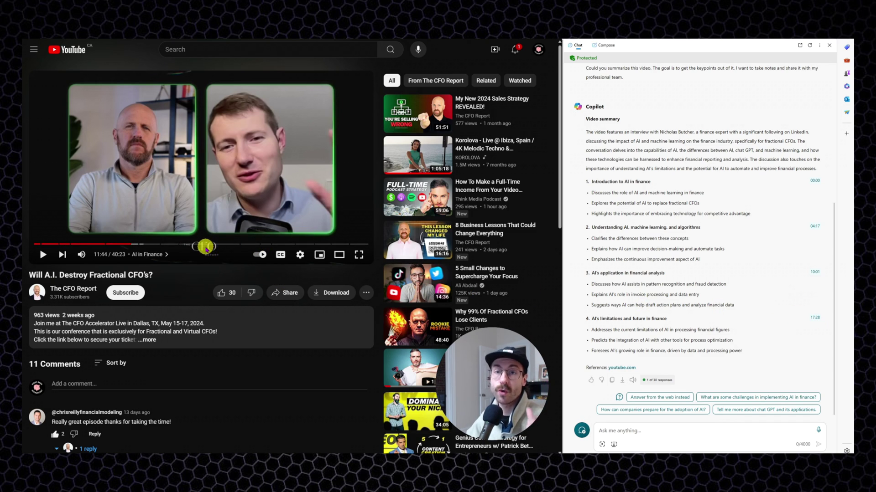
# Ask Copilot for more detail on what happens after the 17th minute of the video.
pyautogui.click(682, 429)
pyautogui.write('whats goin o')
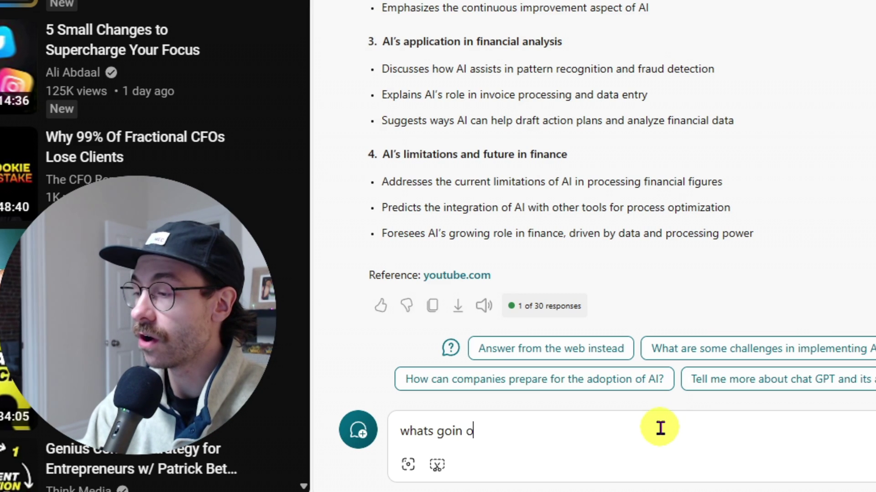
pyautogui.press('BackSpace')
pyautogui.press('BackSpace')
pyautogui.write('g on after the ')
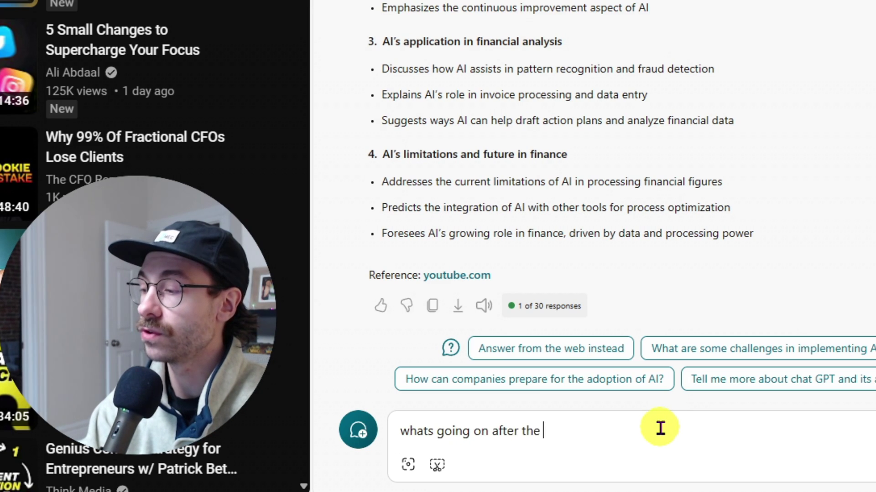
pyautogui.write('17th minute coudl you g')
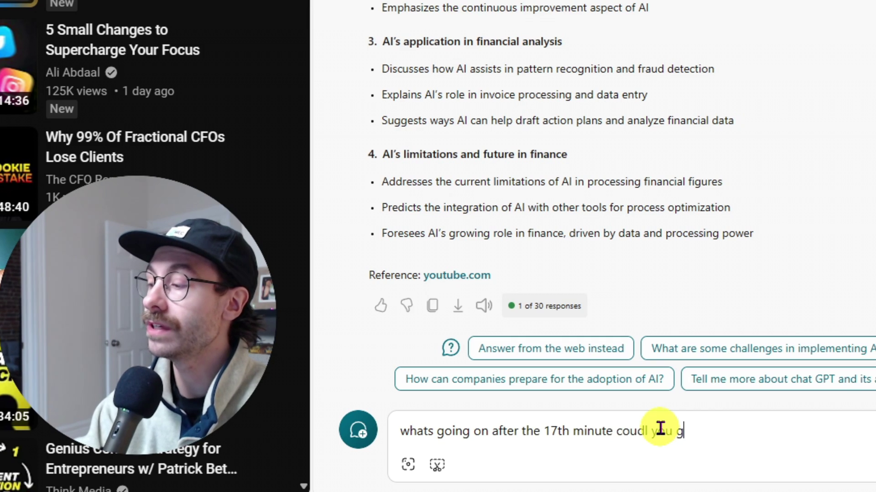
pyautogui.write('et into a little bit mor')
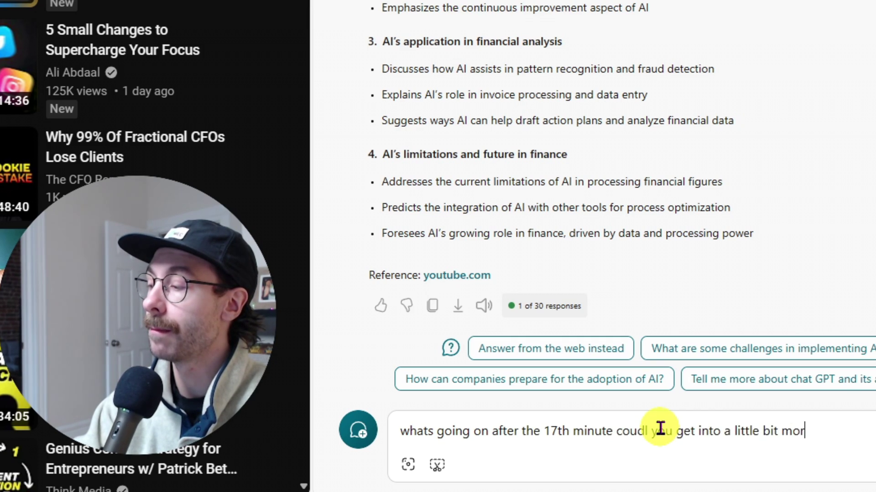
pyautogui.write('e details')
pyautogui.press('Return')
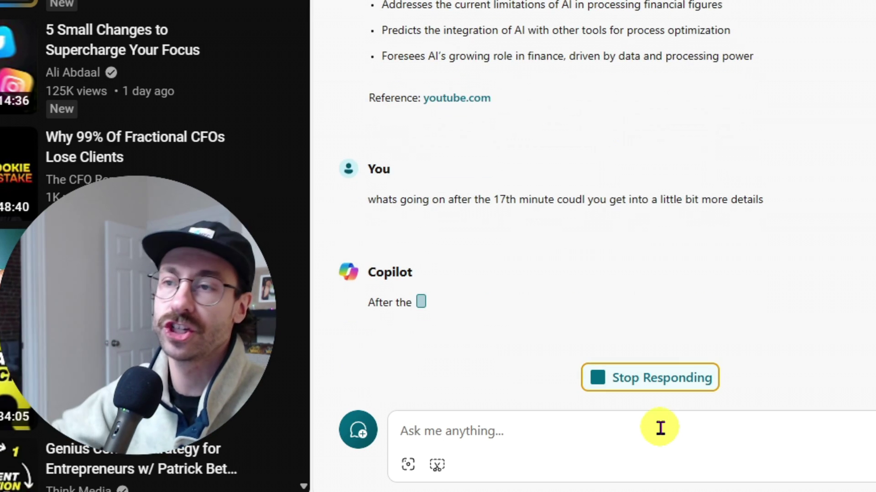
# Jump the video to the 10:01, introduction, 04:17 and finally 17:28 sections.
pyautogui.moveTo(543, 121)
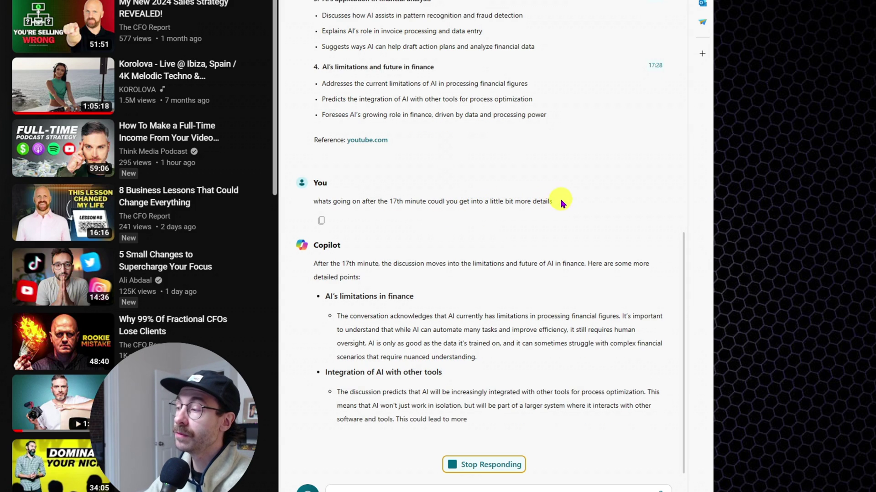
pyautogui.moveTo(468, 49); pyautogui.dragTo(307, 53)
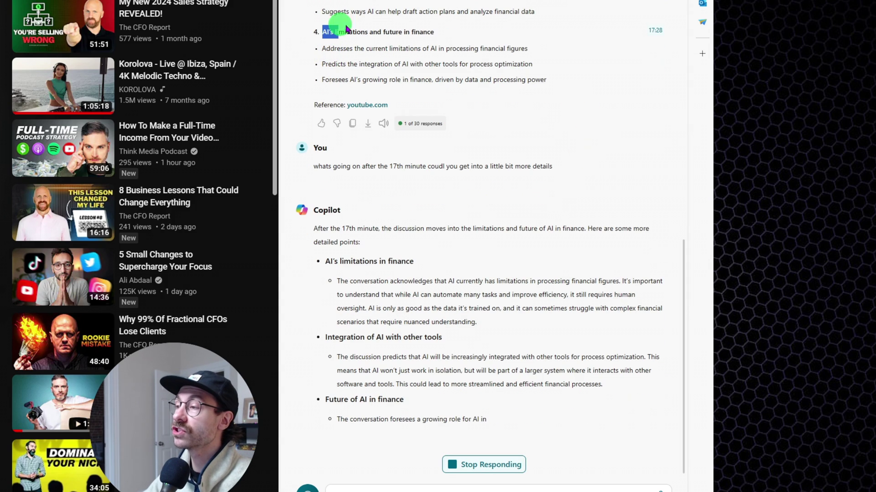
pyautogui.click(455, 30)
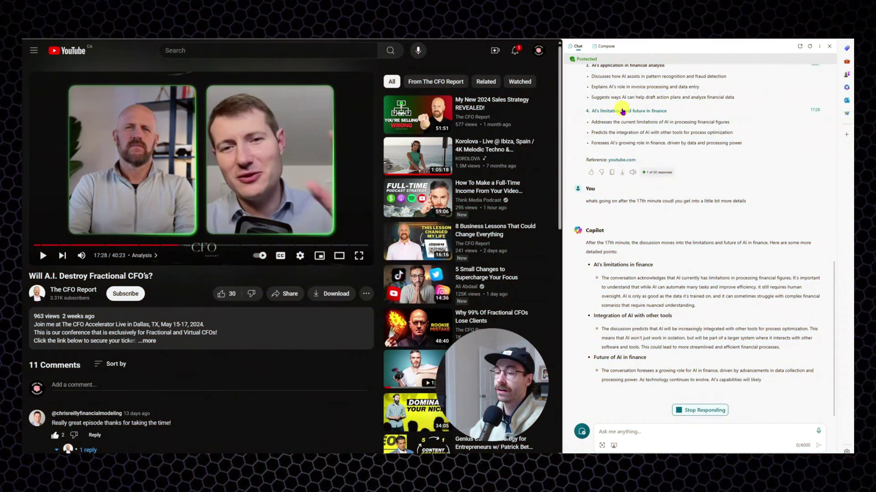
pyautogui.scroll(3, 616, 116)
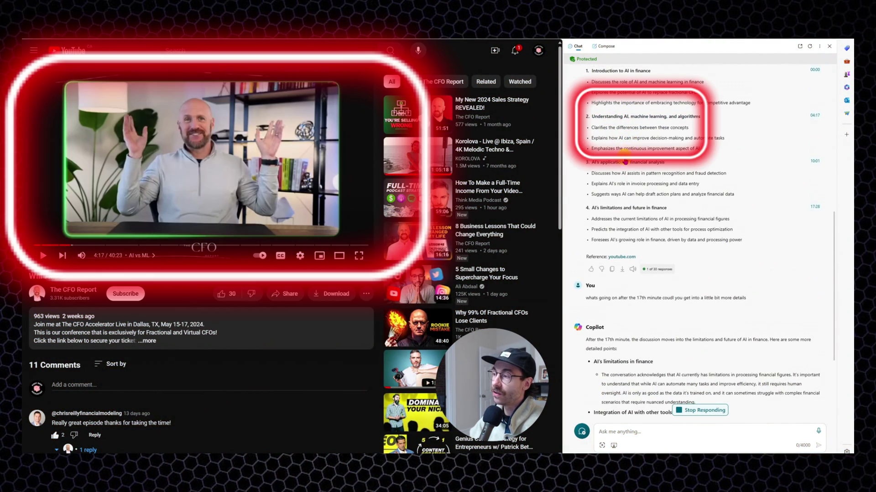
pyautogui.click(117, 244)
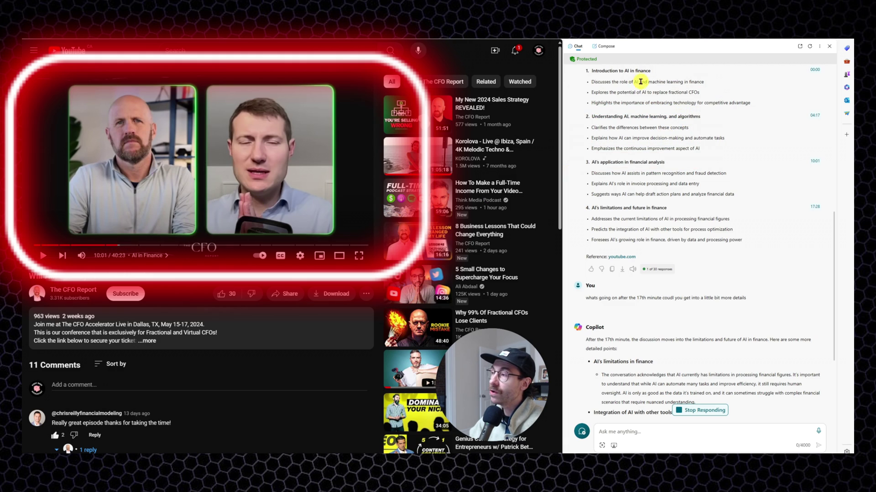
pyautogui.click(632, 71)
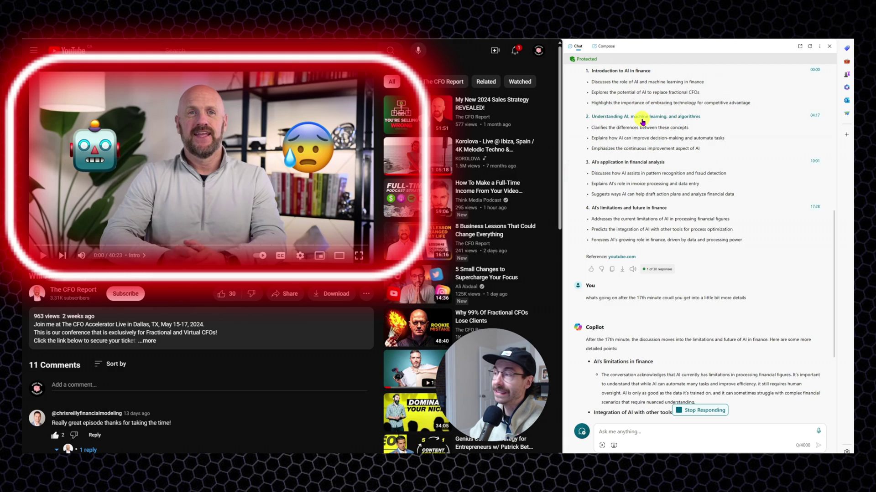
pyautogui.click(640, 117)
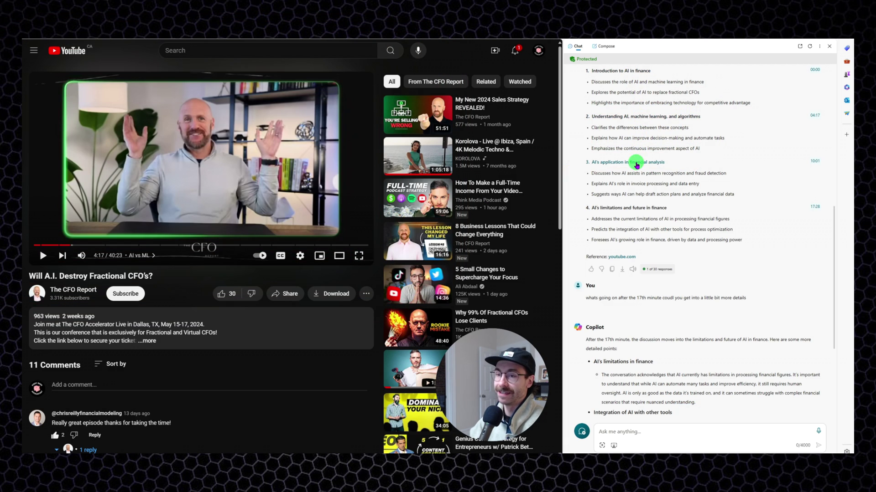
pyautogui.click(623, 208)
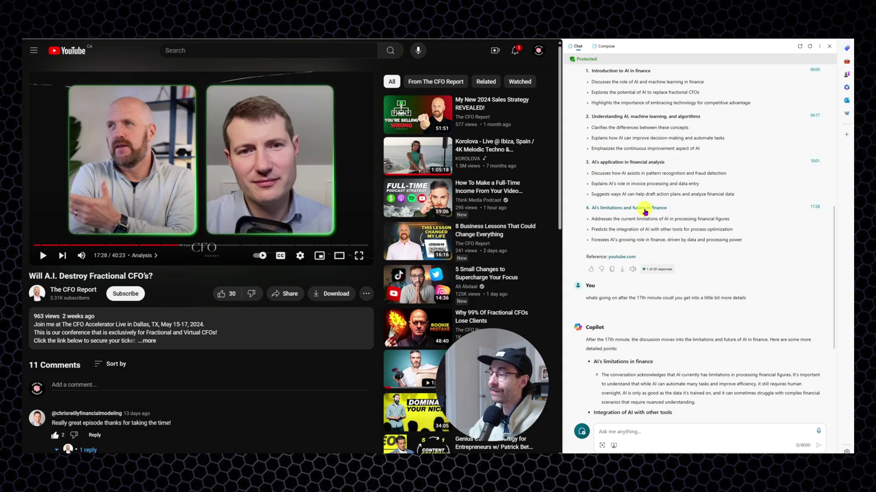
pyautogui.scroll(-3, 644, 219)
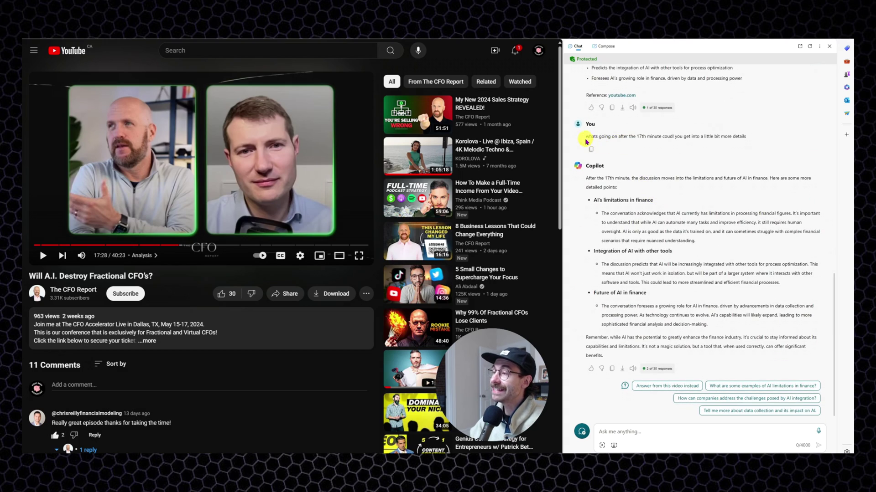
pyautogui.moveTo(586, 212); pyautogui.dragTo(638, 214)
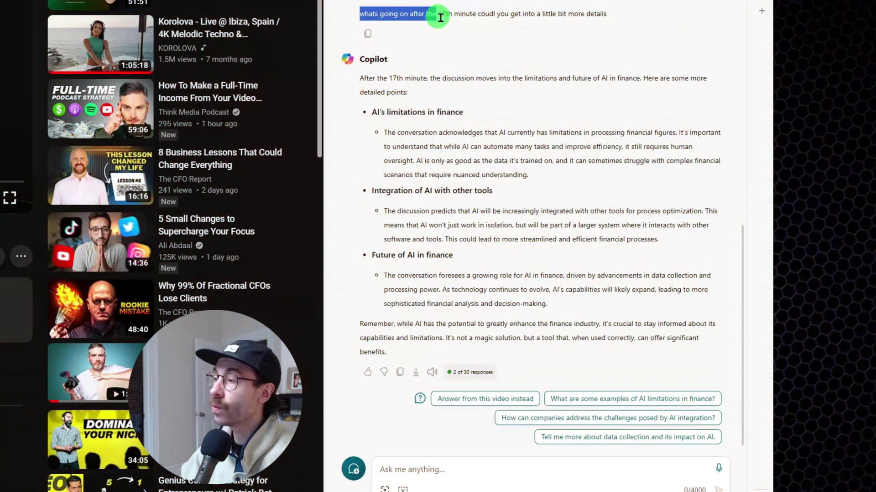
pyautogui.moveTo(440, 17); pyautogui.dragTo(616, 18)
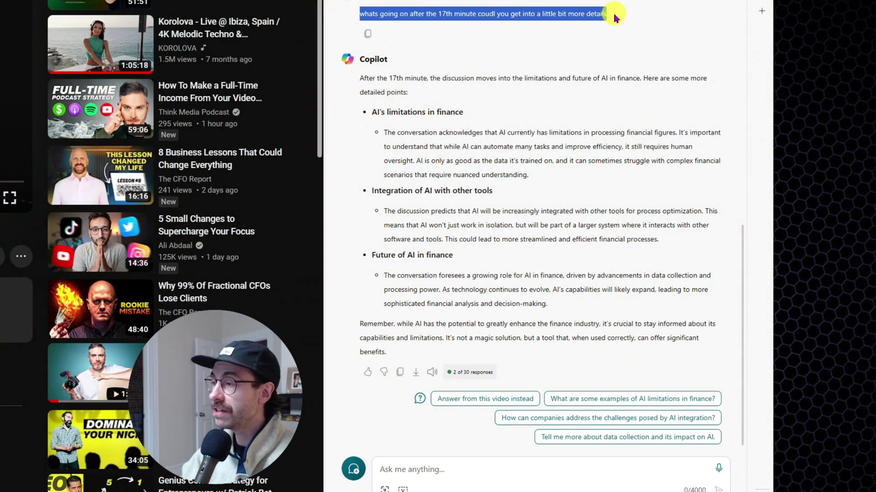
pyautogui.moveTo(366, 116); pyautogui.dragTo(464, 114)
pyautogui.scroll(3, 474, 114)
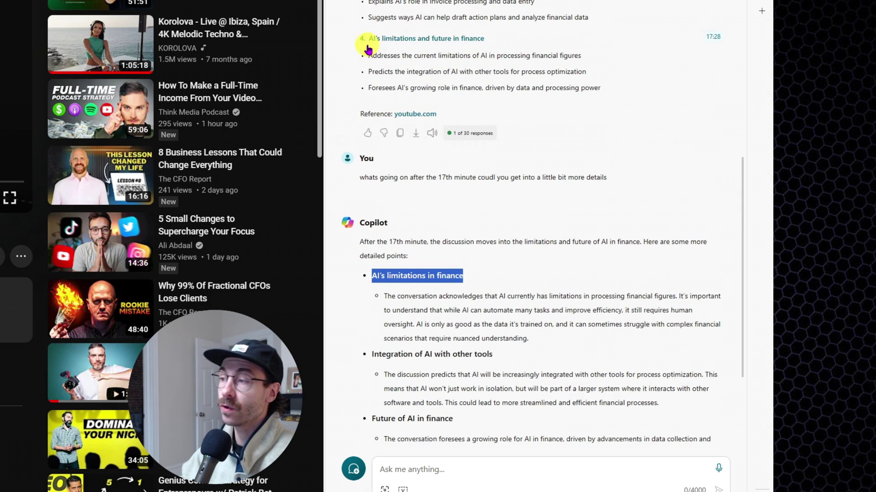
pyautogui.moveTo(360, 42); pyautogui.dragTo(487, 45)
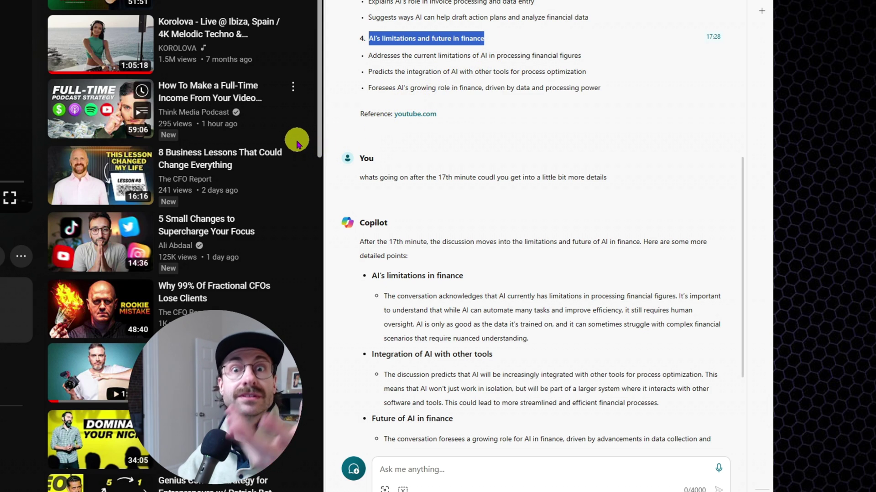
pyautogui.scroll(-3, 454, 121)
pyautogui.moveTo(383, 132); pyautogui.dragTo(666, 131)
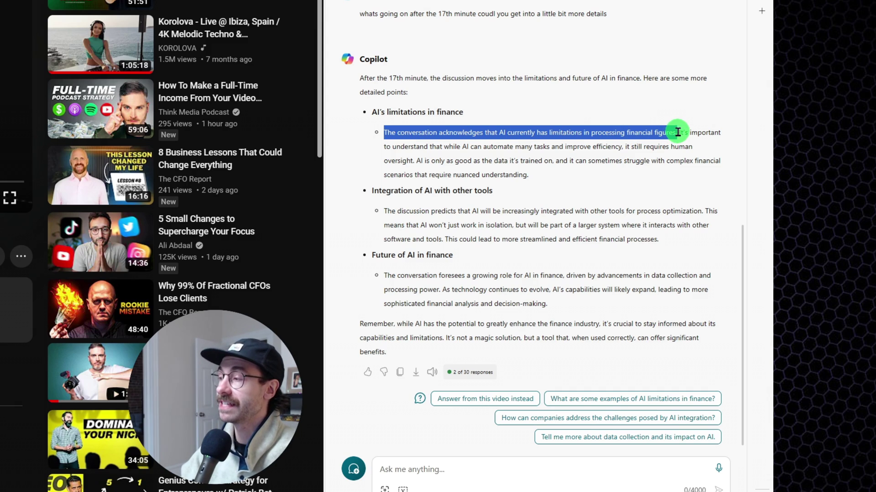
pyautogui.moveTo(682, 132); pyautogui.dragTo(682, 132)
pyautogui.click(492, 150)
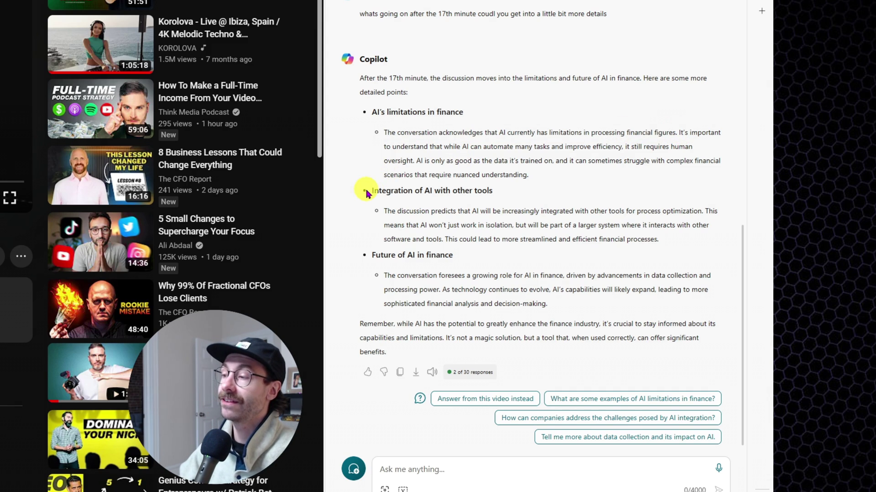
pyautogui.moveTo(375, 191); pyautogui.dragTo(492, 191)
pyautogui.click(510, 188)
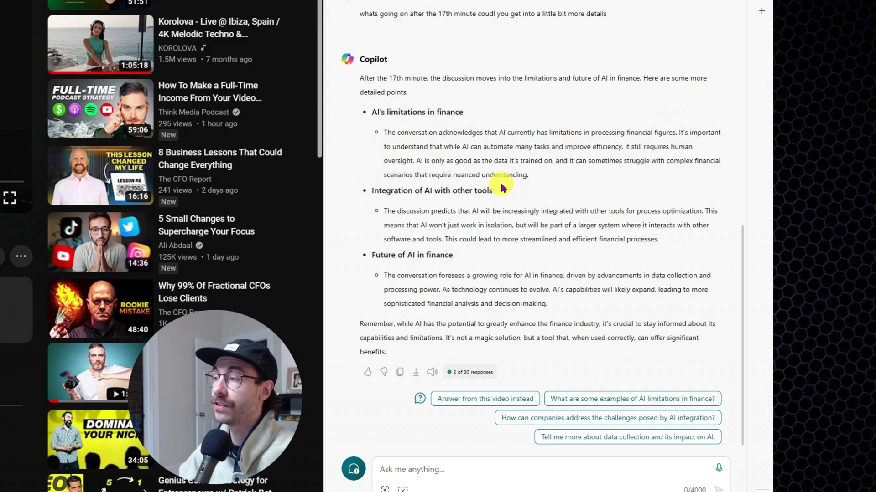
pyautogui.scroll(5, 465, 53)
pyautogui.scroll(4, 468, 53)
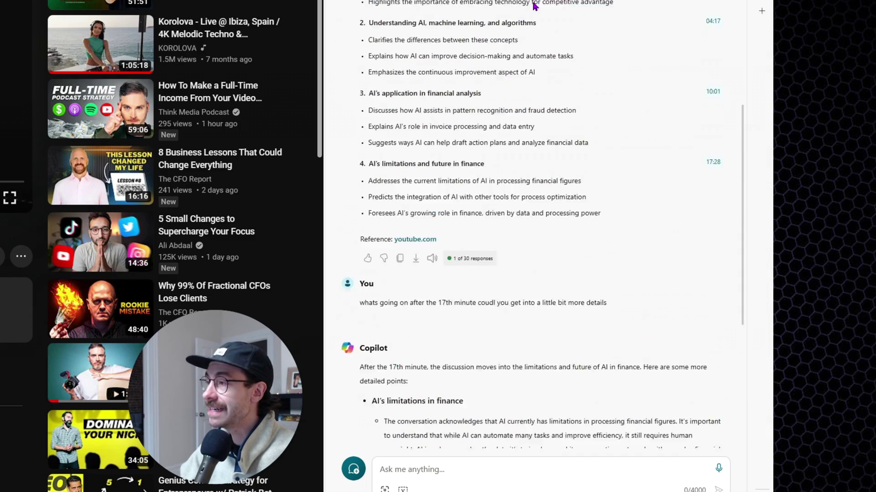
pyautogui.scroll(-10, 479, 64)
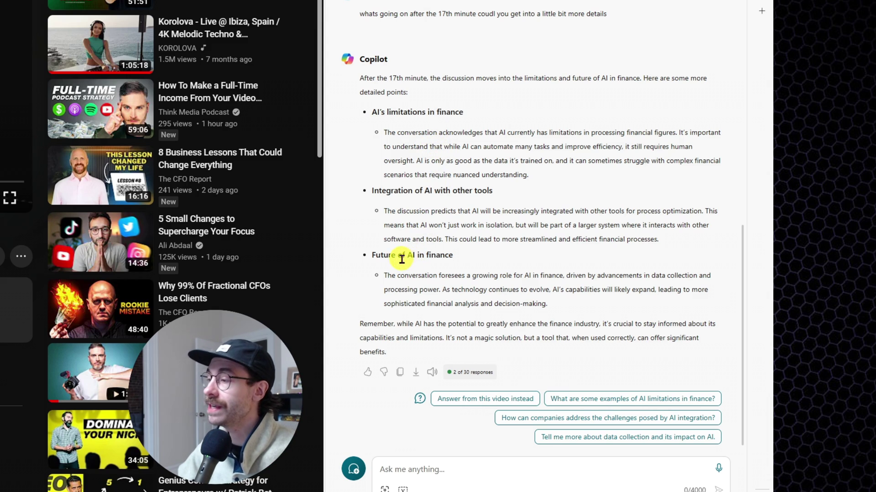
pyautogui.moveTo(371, 254); pyautogui.dragTo(453, 277)
pyautogui.click(465, 274)
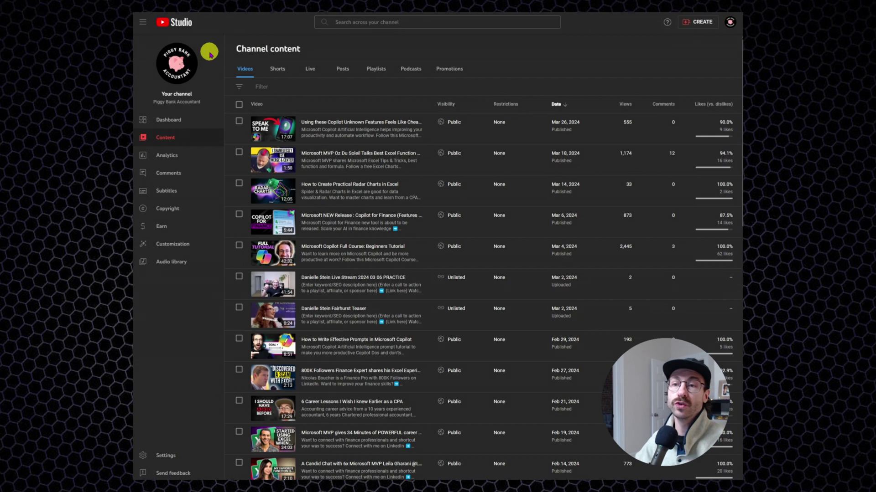
# Zoom the Studio content page in twice and scroll down the Videos list.
pyautogui.hotkey('ctrl', '+')
pyautogui.hotkey('ctrl', '+')
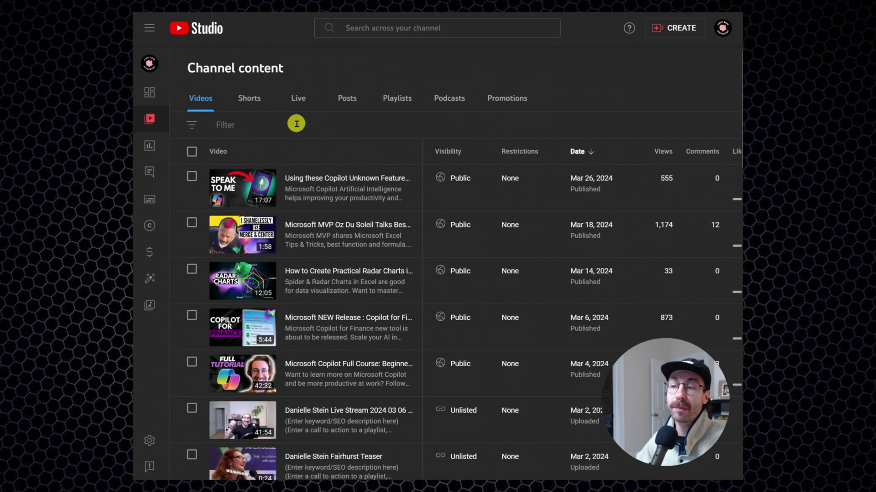
pyautogui.hotkey('ctrl', '+')
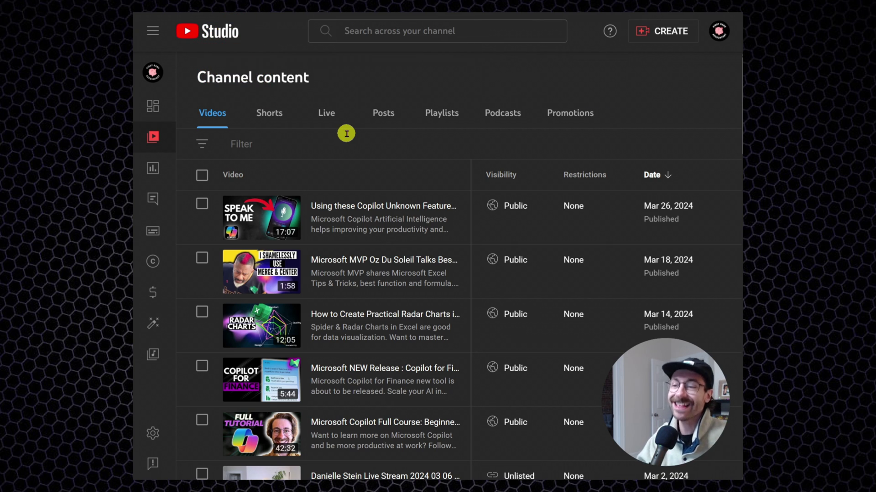
pyautogui.scroll(-3, 500, 210)
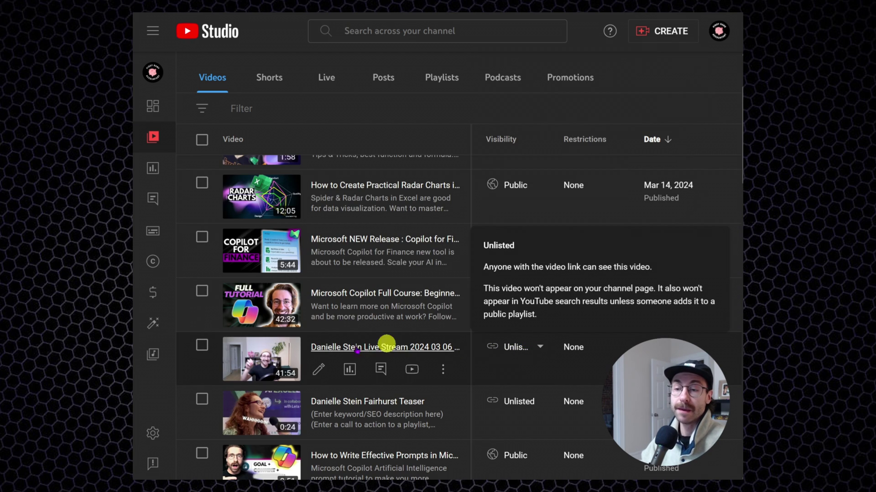
# Show the visibility options for the unlisted live stream practice video.
pyautogui.click(519, 354)
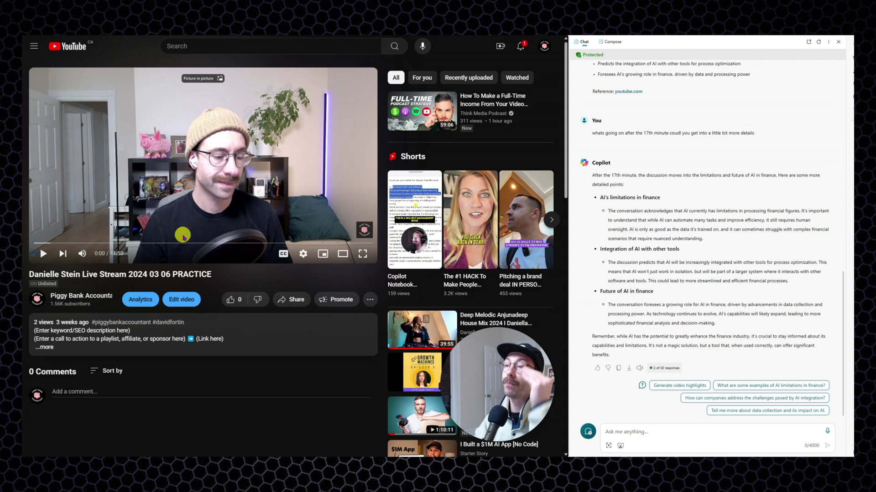
# Start a new Copilot topic and submit the request to summarize the unlisted video for team notes.
pyautogui.click(606, 432)
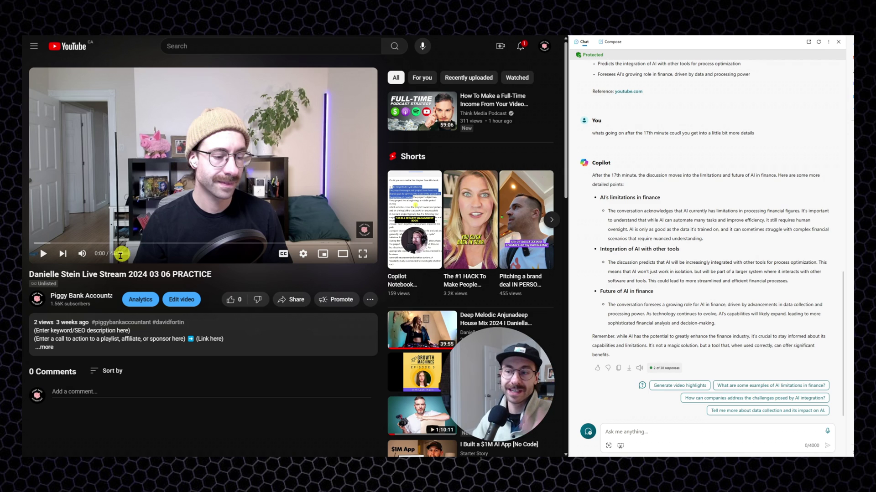
pyautogui.moveTo(89, 243); pyautogui.dragTo(72, 245)
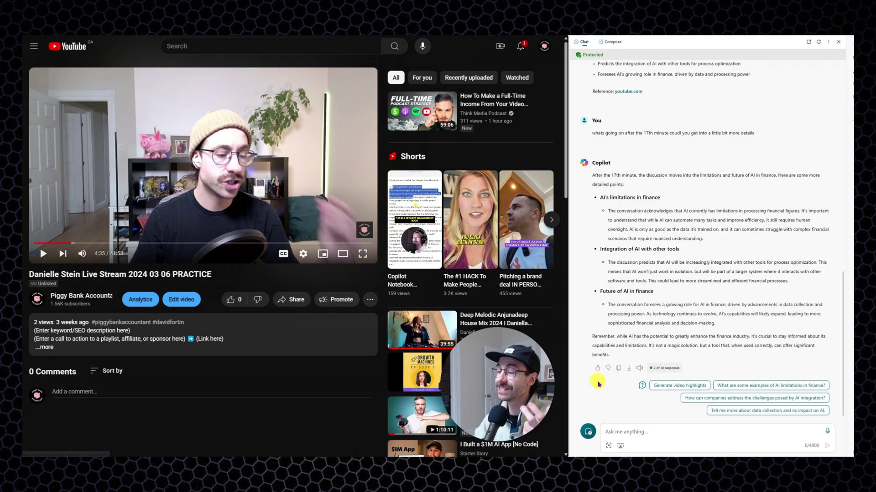
pyautogui.click(588, 431)
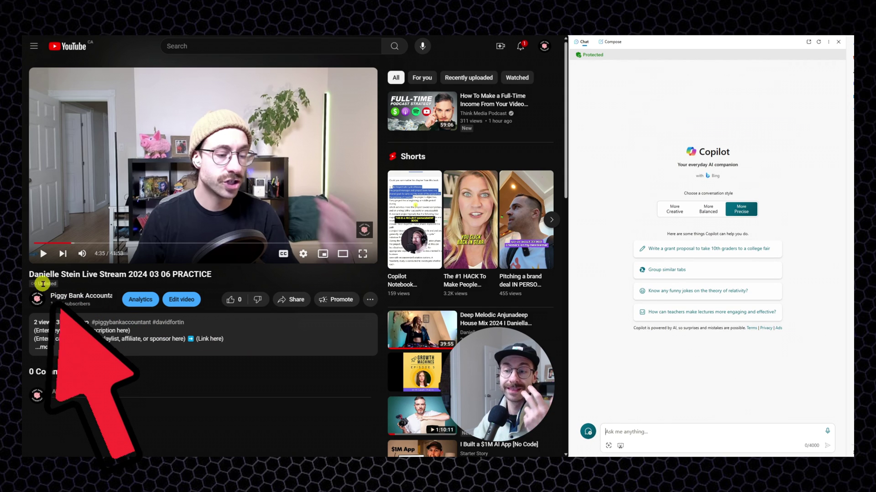
pyautogui.click(653, 427)
pyautogui.write('Could you summarize this video. The goal is to get the keypoints out of it. I want to take notes and share it with my professional team.')
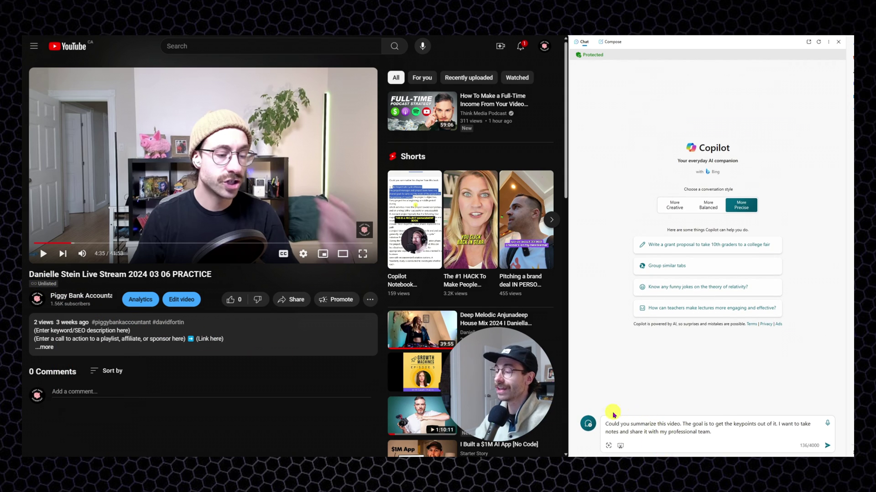
pyautogui.click(830, 446)
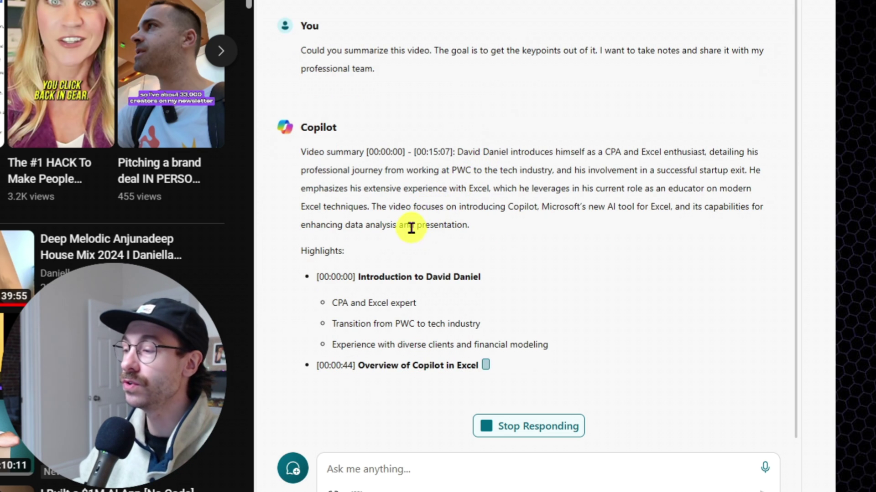
# Select and then deselect lines of the unlisted video summary while it completes through 02:18.
pyautogui.moveTo(570, 124); pyautogui.dragTo(586, 104)
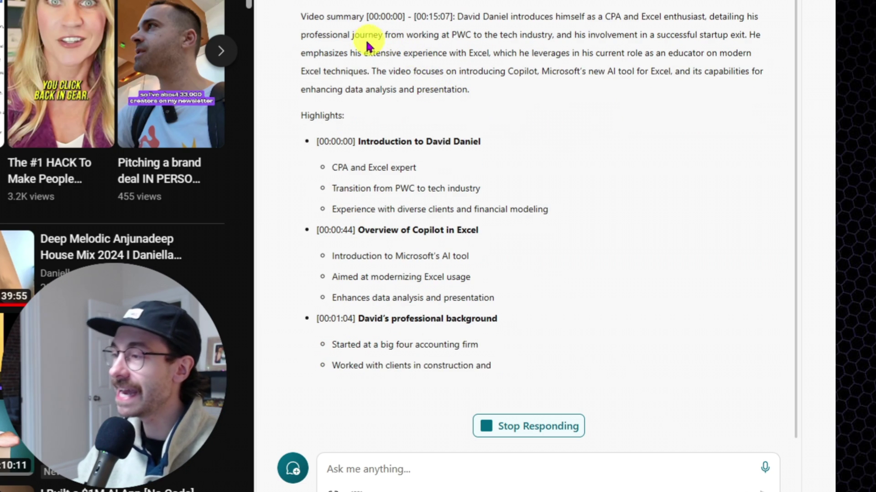
pyautogui.moveTo(364, 40); pyautogui.dragTo(503, 17)
pyautogui.click(503, 17)
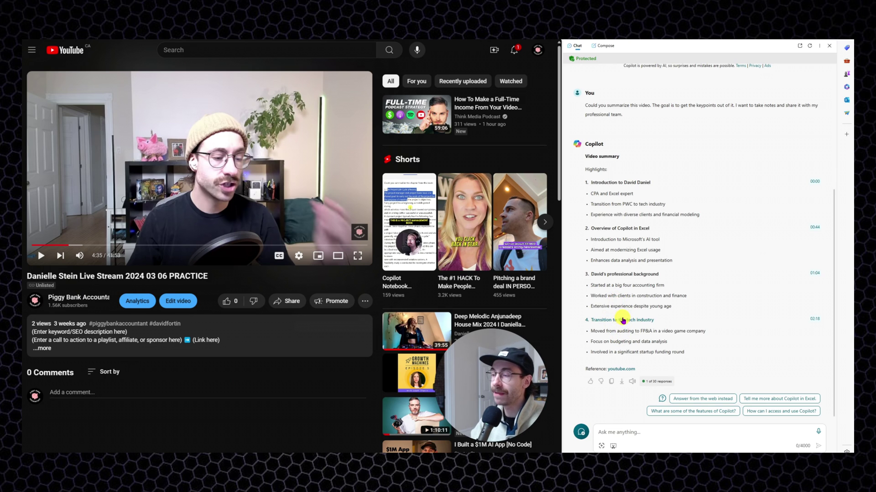
# Jump the unlisted video to the 1:04 professional background highlight, then preview later points along the timeline.
pyautogui.click(632, 273)
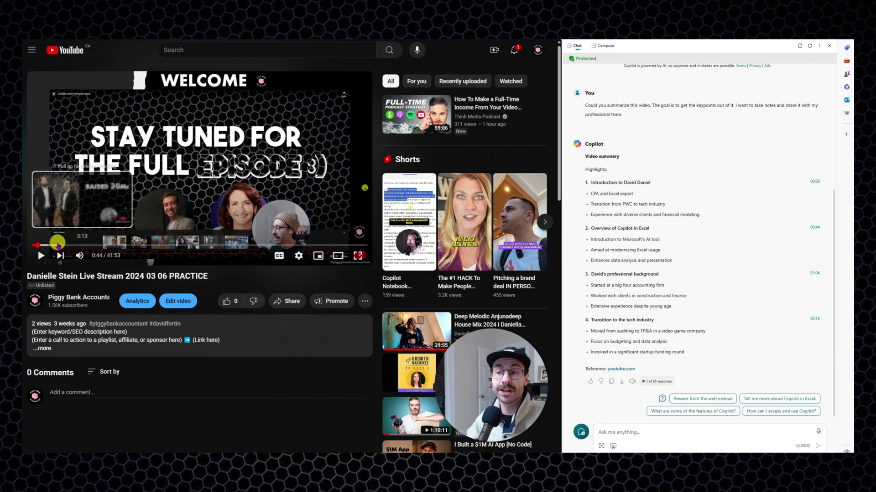
pyautogui.moveTo(242, 246); pyautogui.dragTo(232, 274)
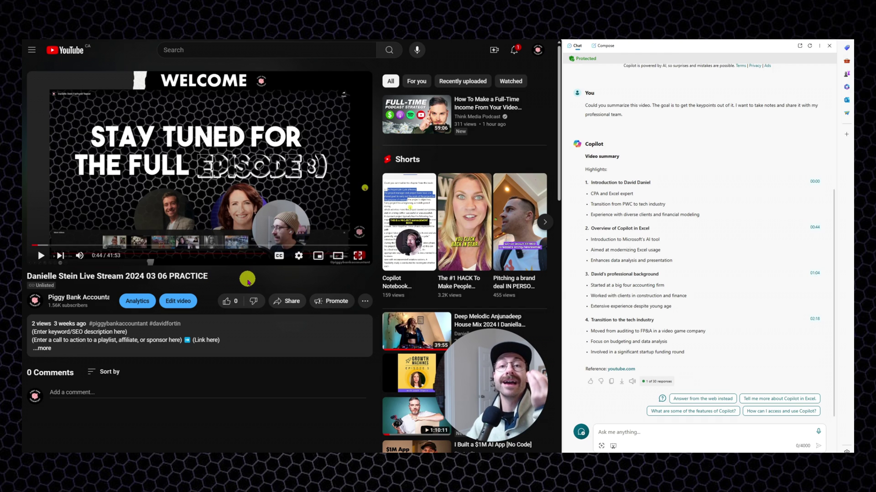